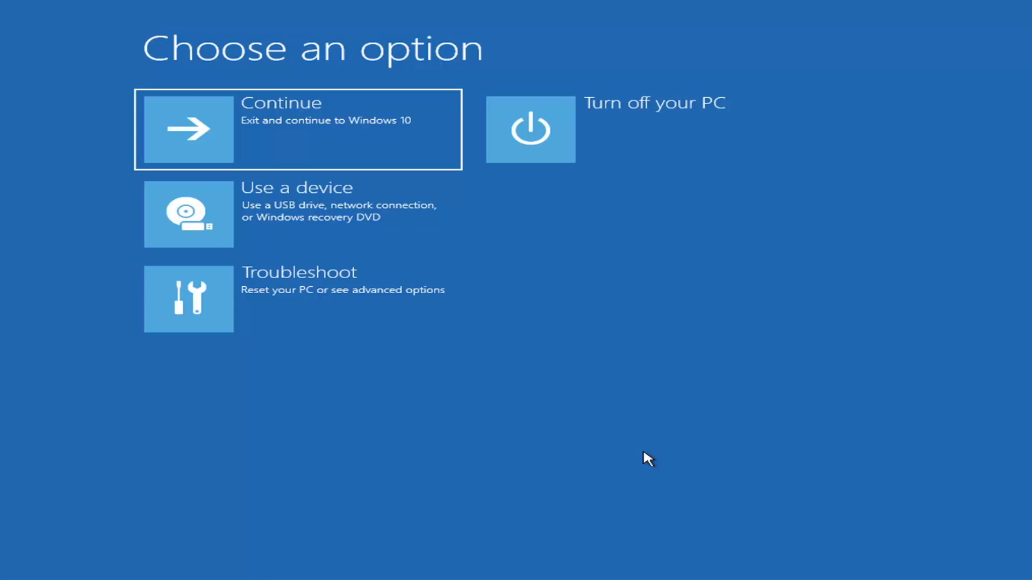
# Step: Run Startup Repair from the advanced troubleshooting options
pyautogui.click(290, 124)
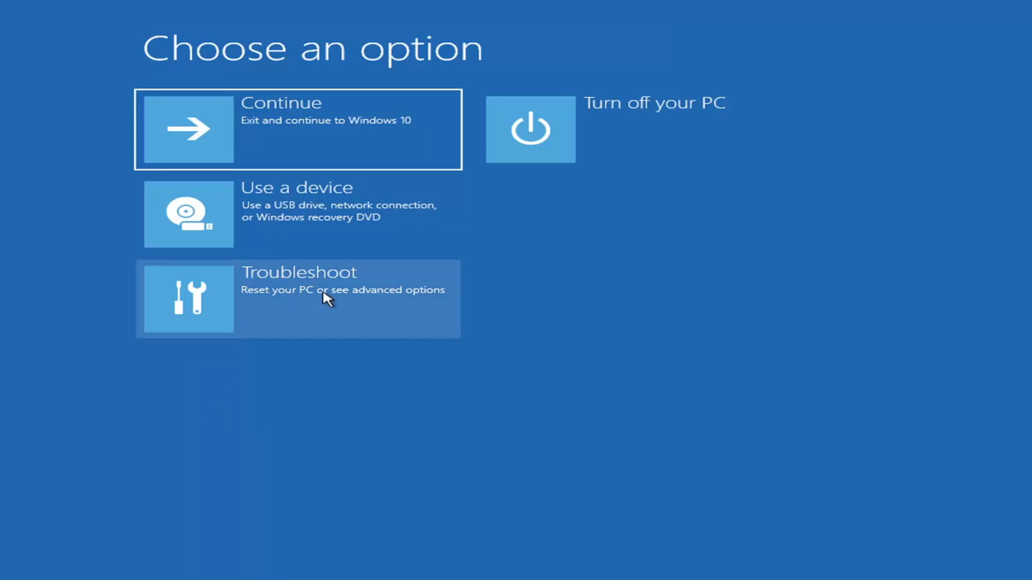
pyautogui.click(382, 301)
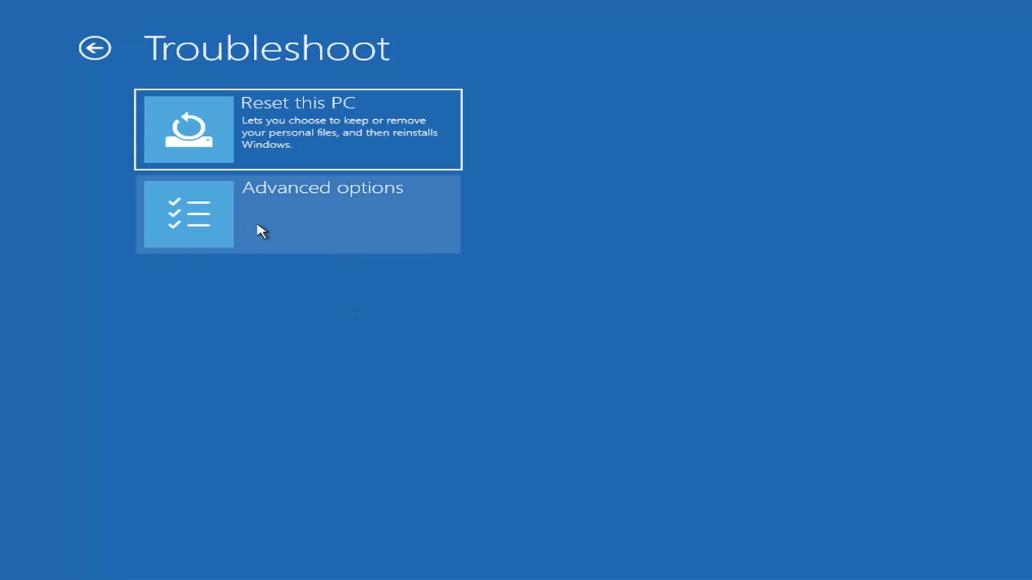
pyautogui.click(320, 214)
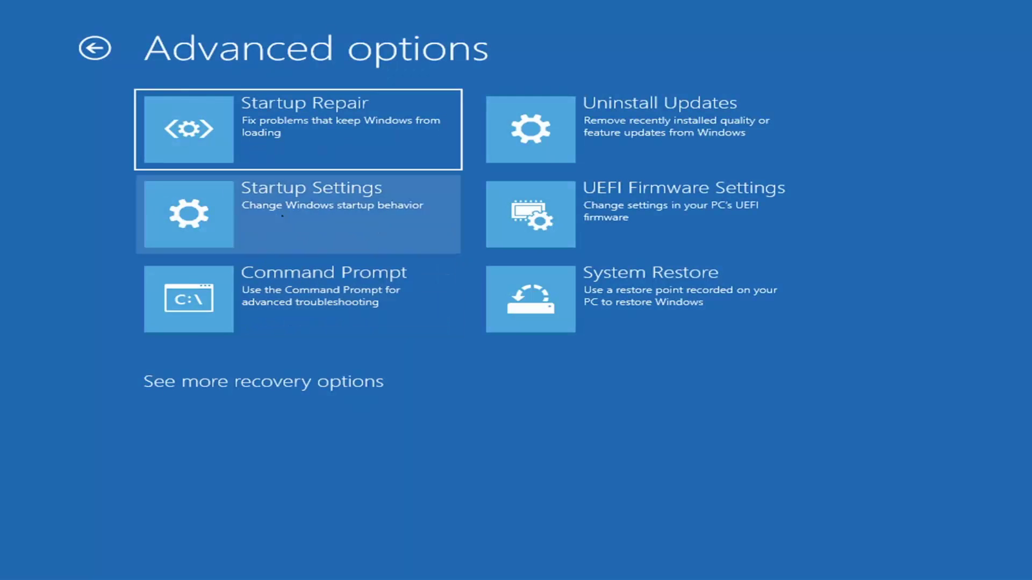
pyautogui.click(267, 143)
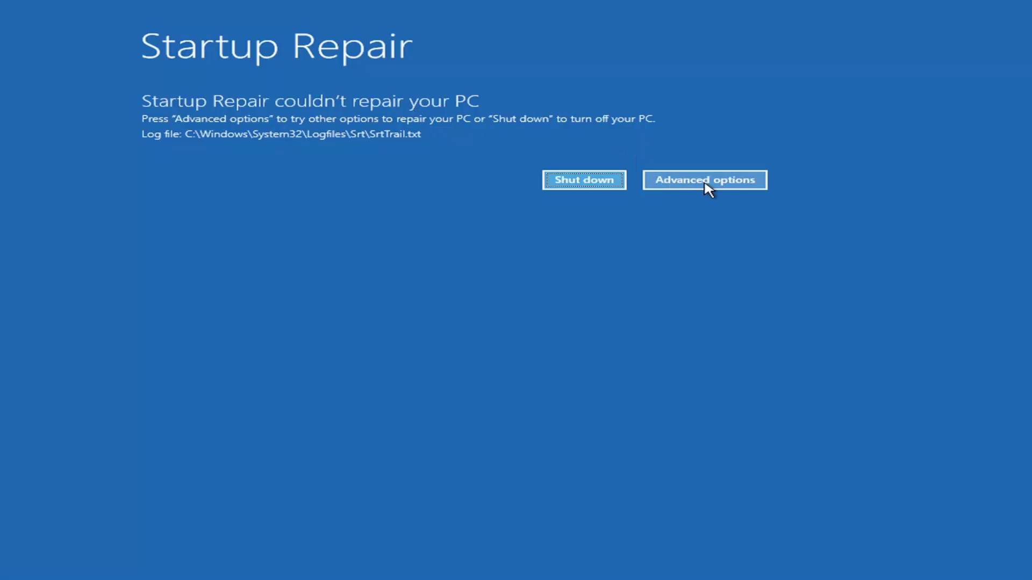
# Step: Return to the advanced troubleshooting options and review the Startup Settings page and the Uninstall Updates choices
pyautogui.click(720, 180)
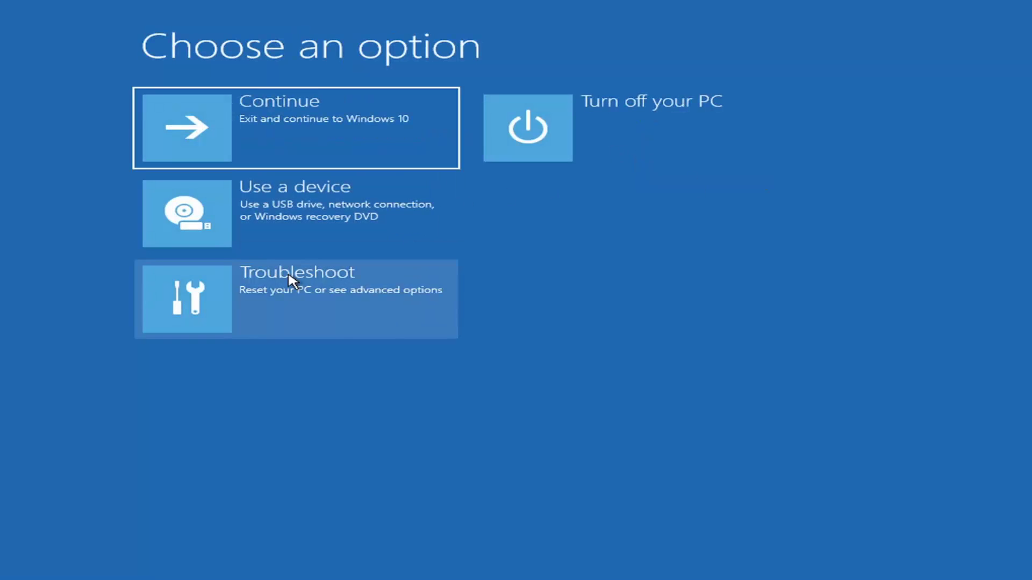
pyautogui.click(261, 310)
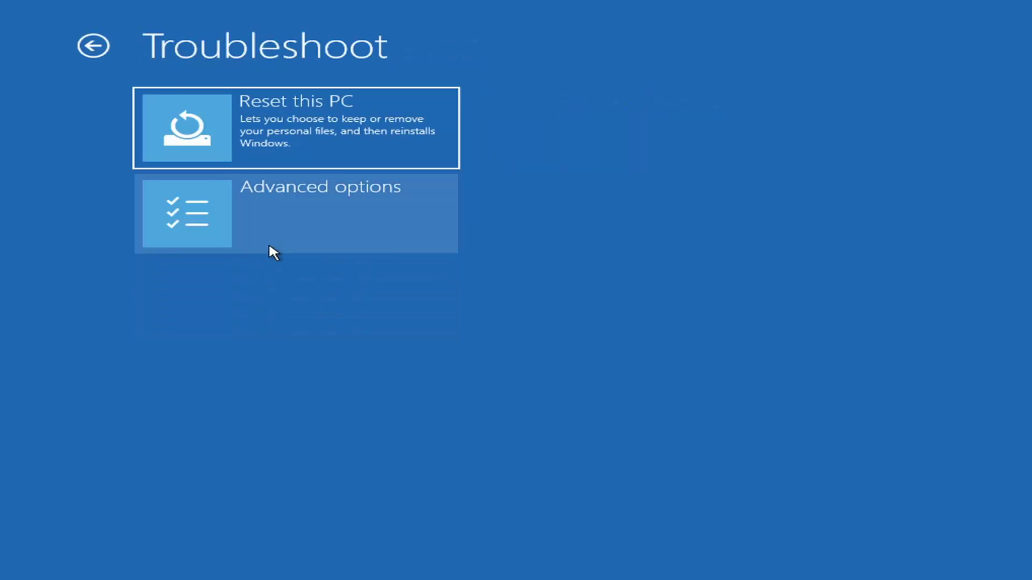
pyautogui.click(266, 219)
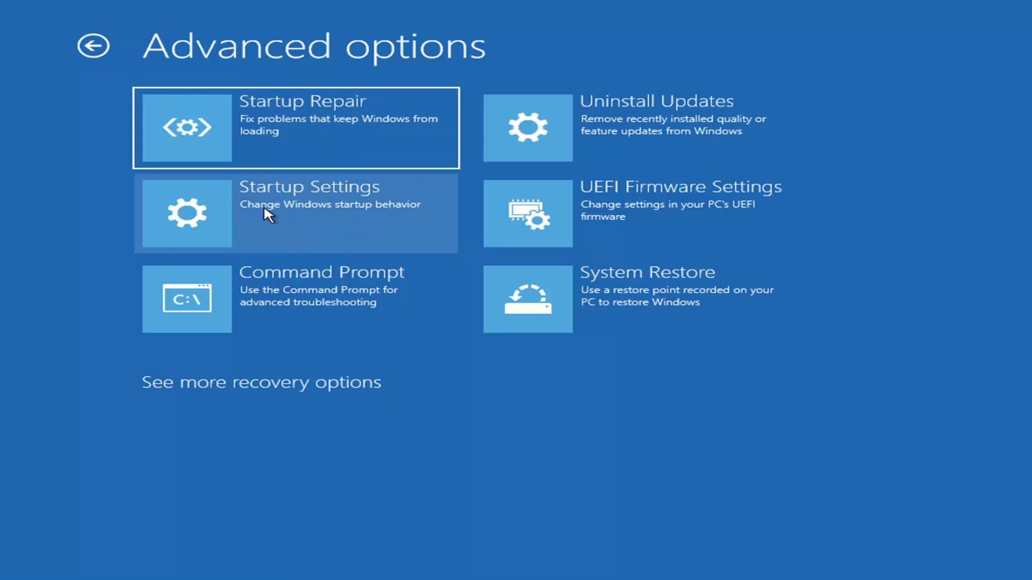
pyautogui.click(266, 213)
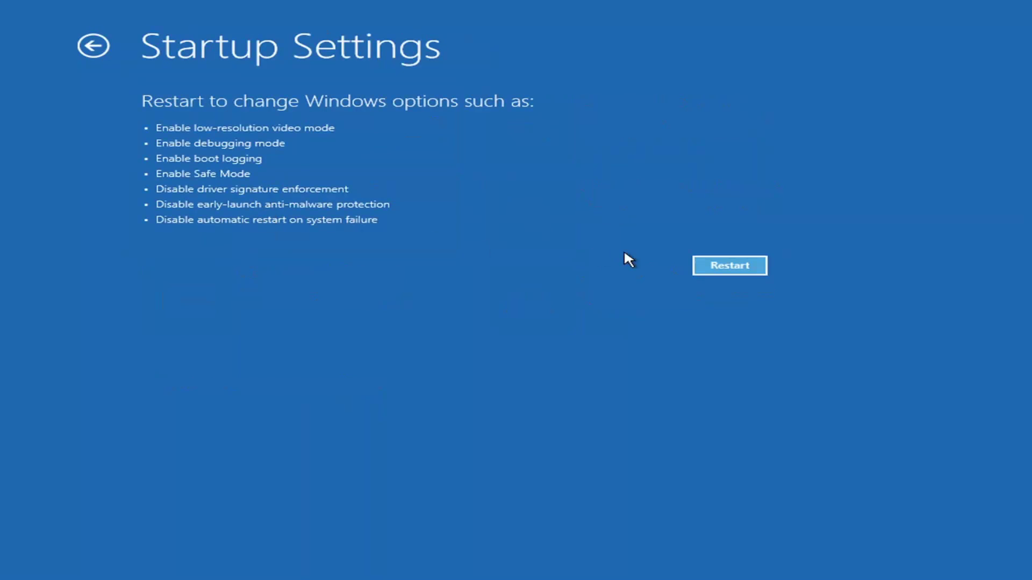
pyautogui.click(734, 266)
pyautogui.click(84, 47)
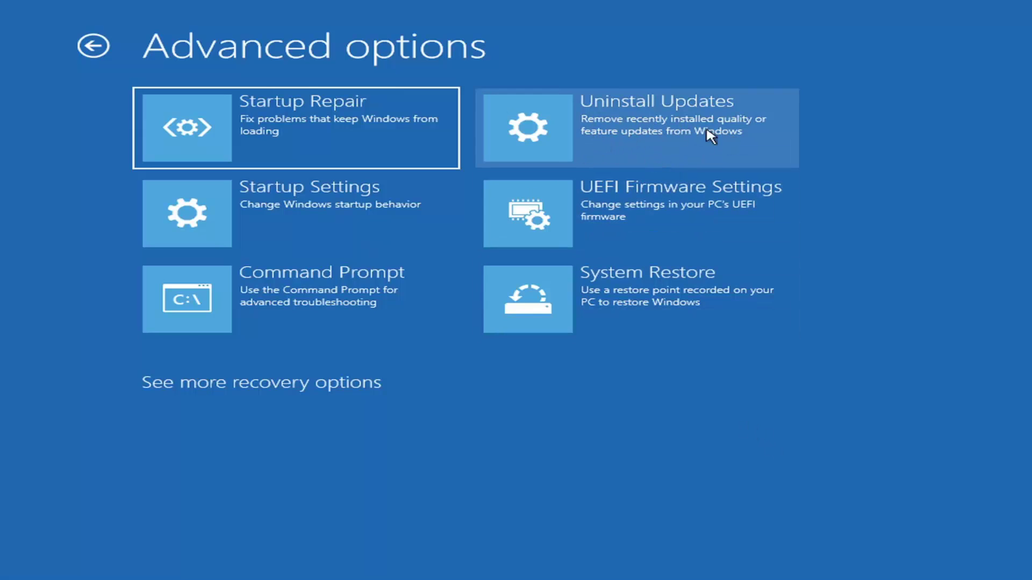
pyautogui.click(603, 133)
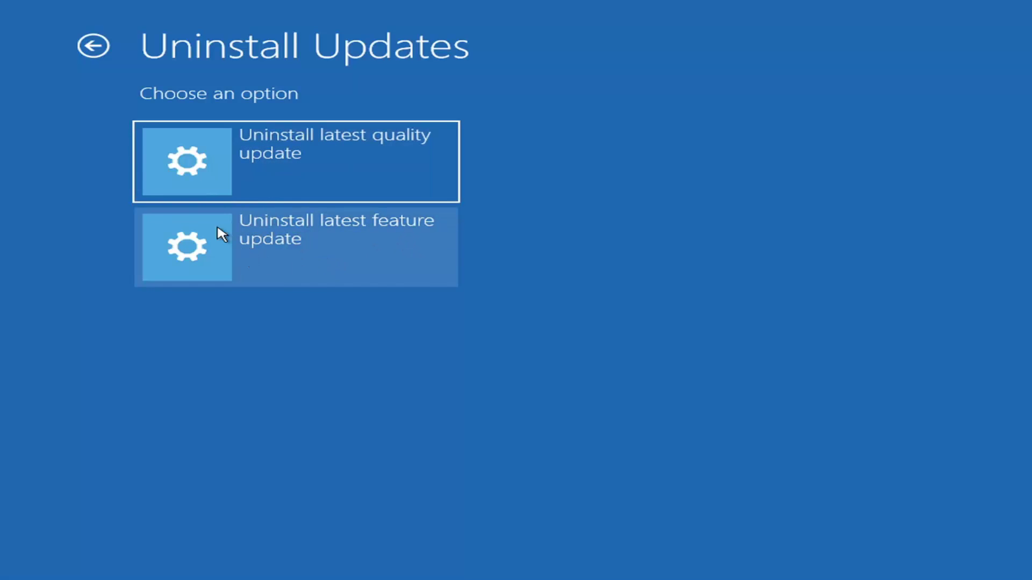
pyautogui.click(92, 48)
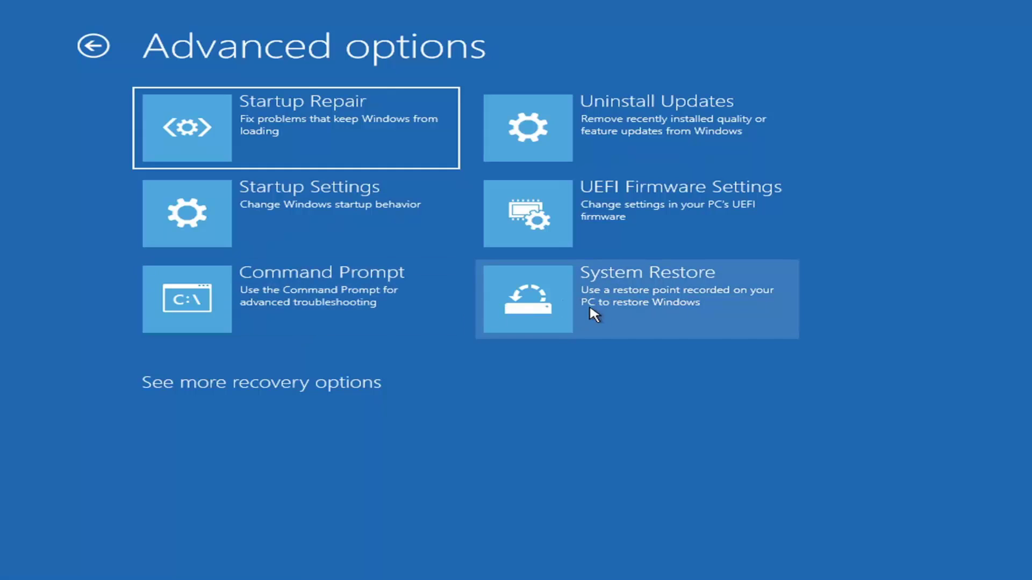
# Step: Restore the system to the manual "Before Updates" restore point of 7/9/2021 12:37:05 PM and restart the computer
pyautogui.click(643, 310)
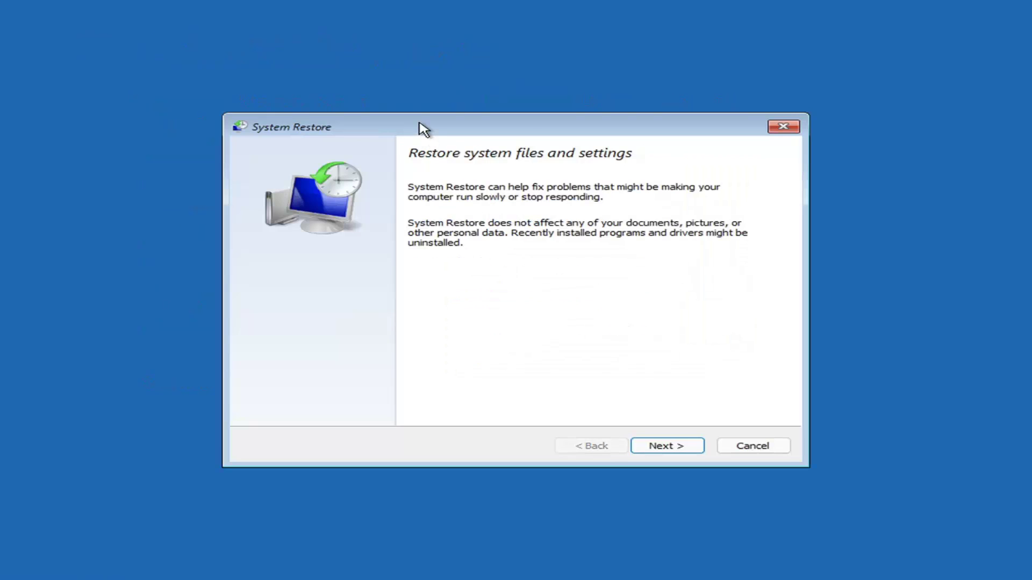
pyautogui.click(654, 446)
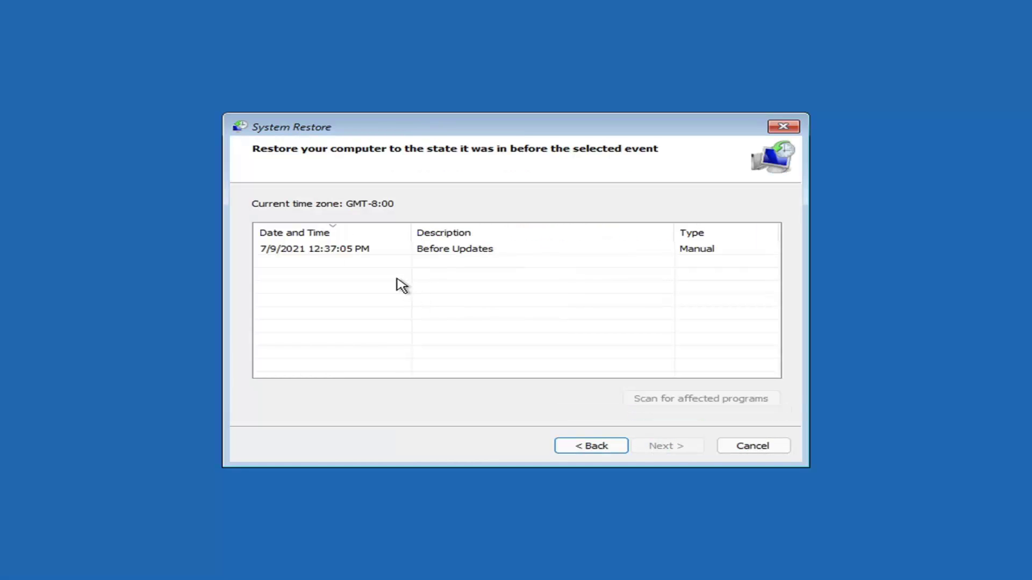
pyautogui.click(317, 251)
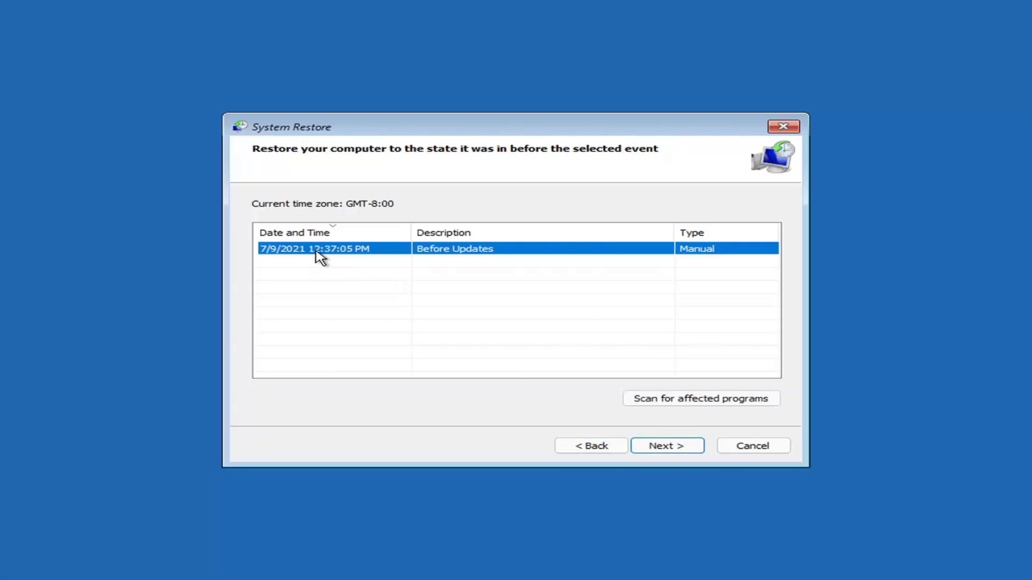
pyautogui.click(680, 451)
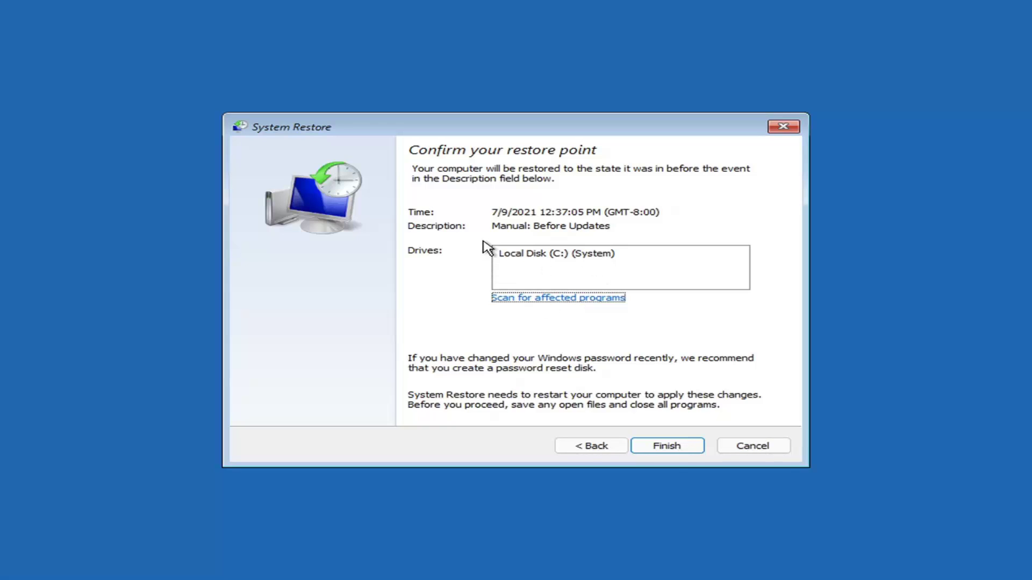
pyautogui.click(668, 453)
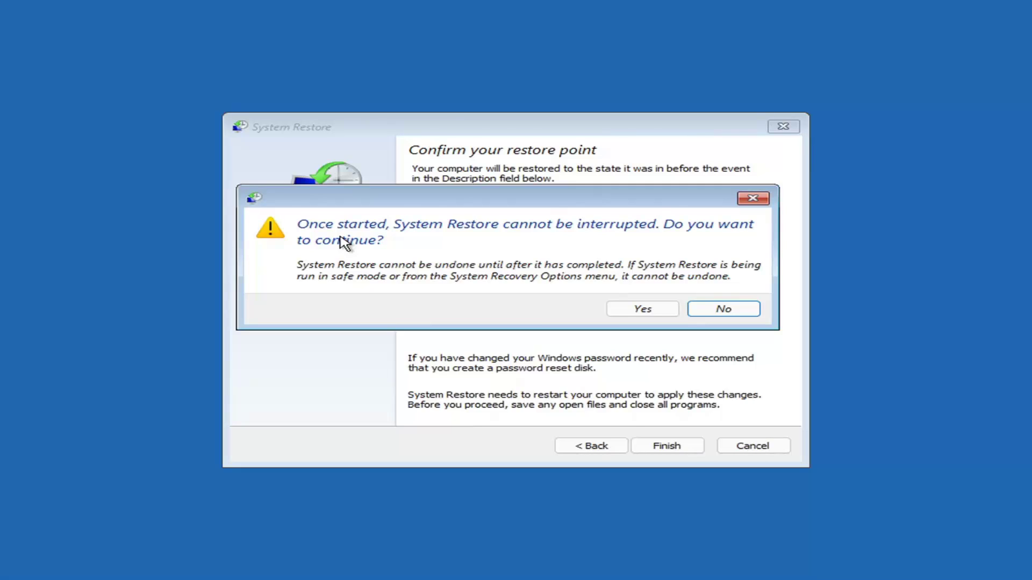
pyautogui.click(643, 312)
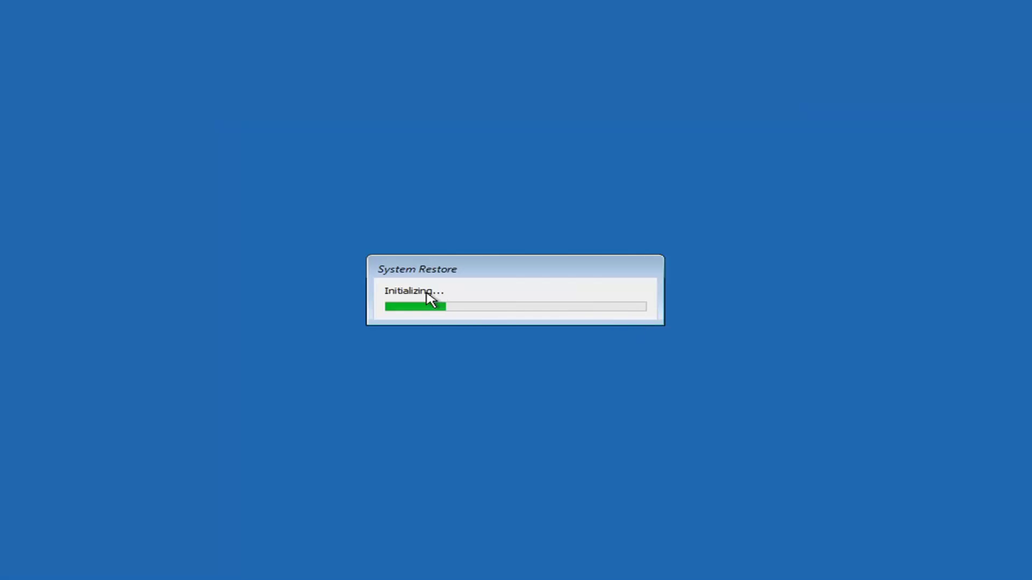
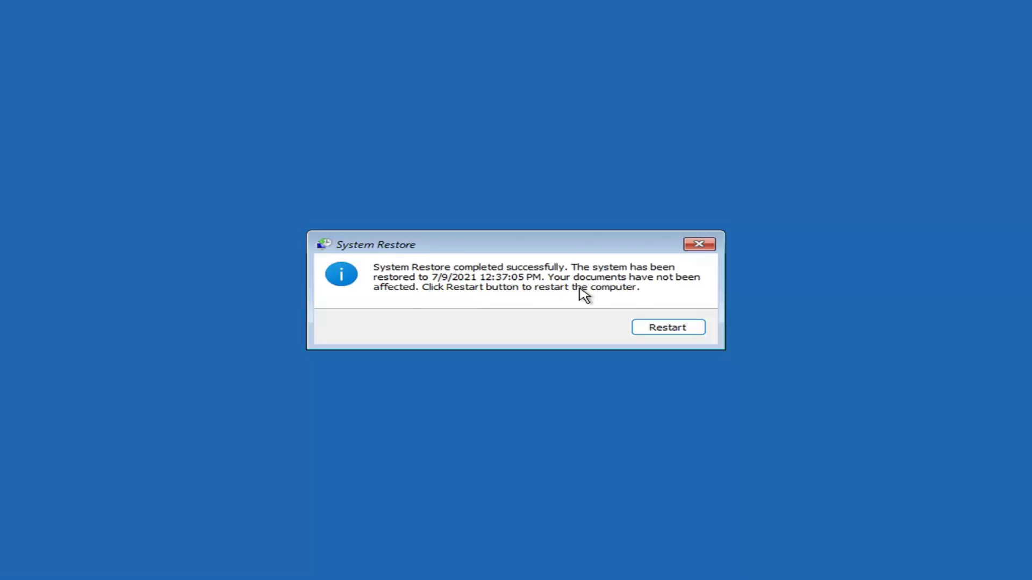
pyautogui.click(661, 329)
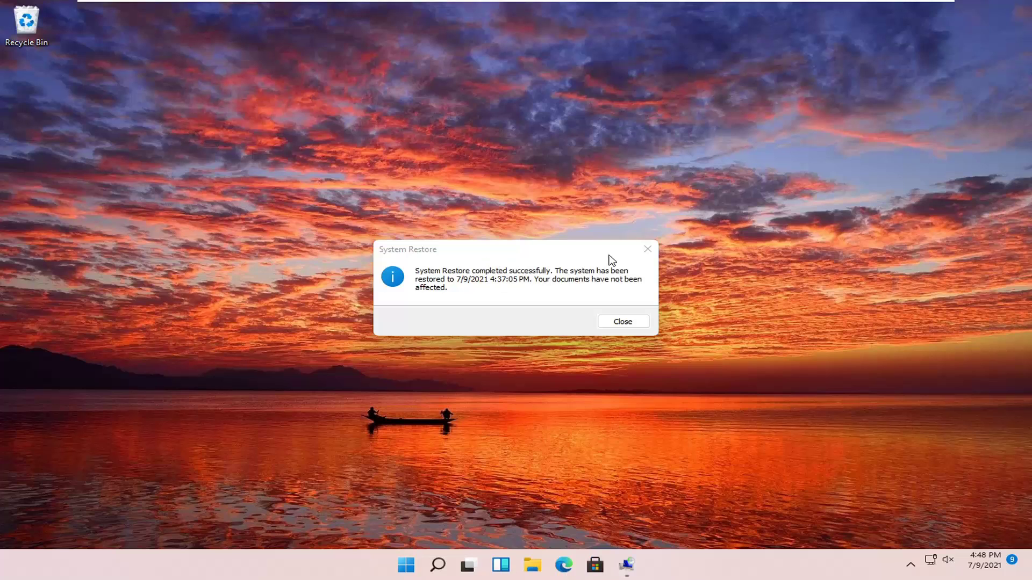
pyautogui.click(647, 249)
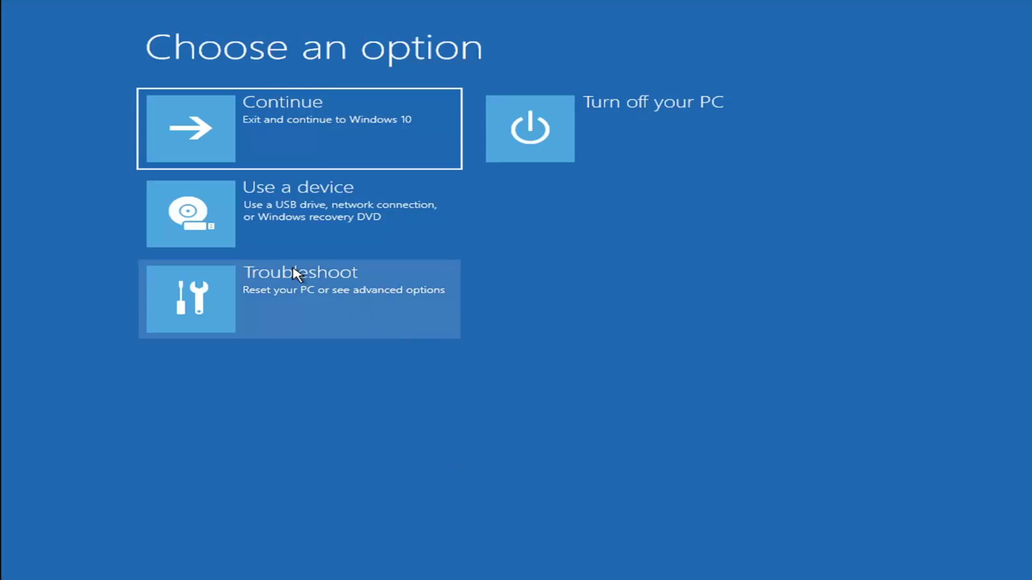
# Step: Examine the Reset this PC choices for keeping or removing personal files, and return to the main recovery options
pyautogui.click(295, 306)
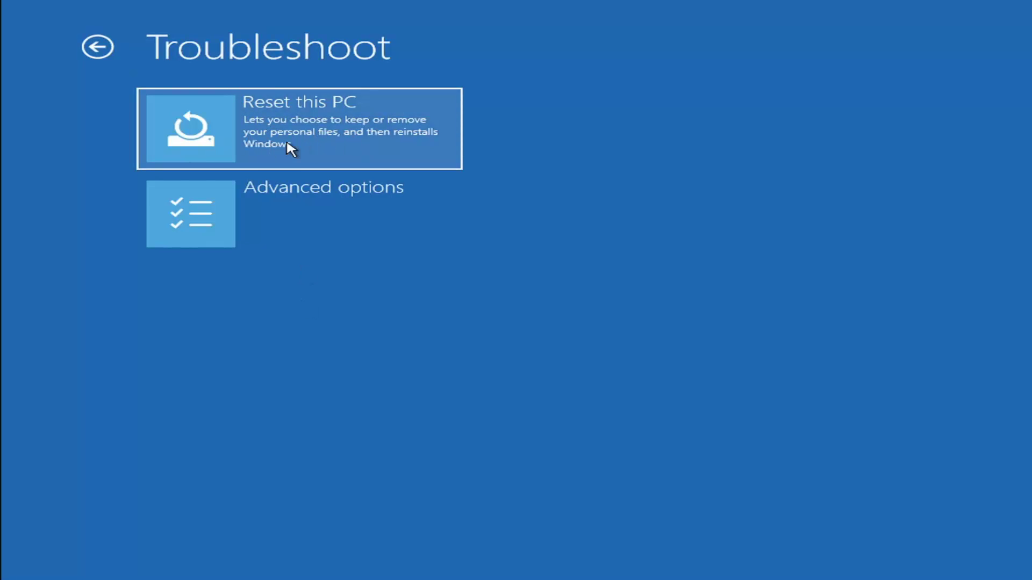
pyautogui.click(340, 145)
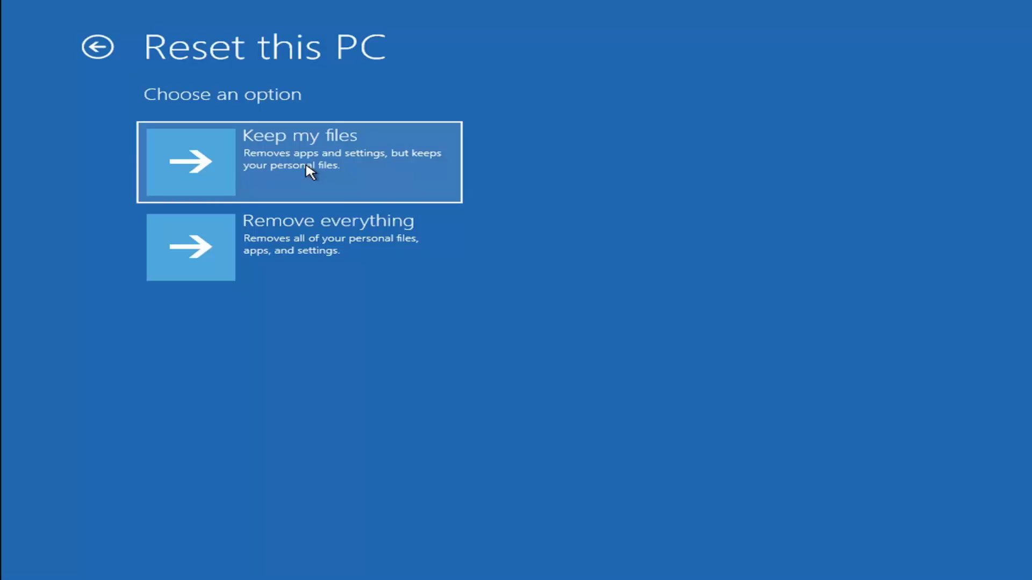
pyautogui.click(106, 51)
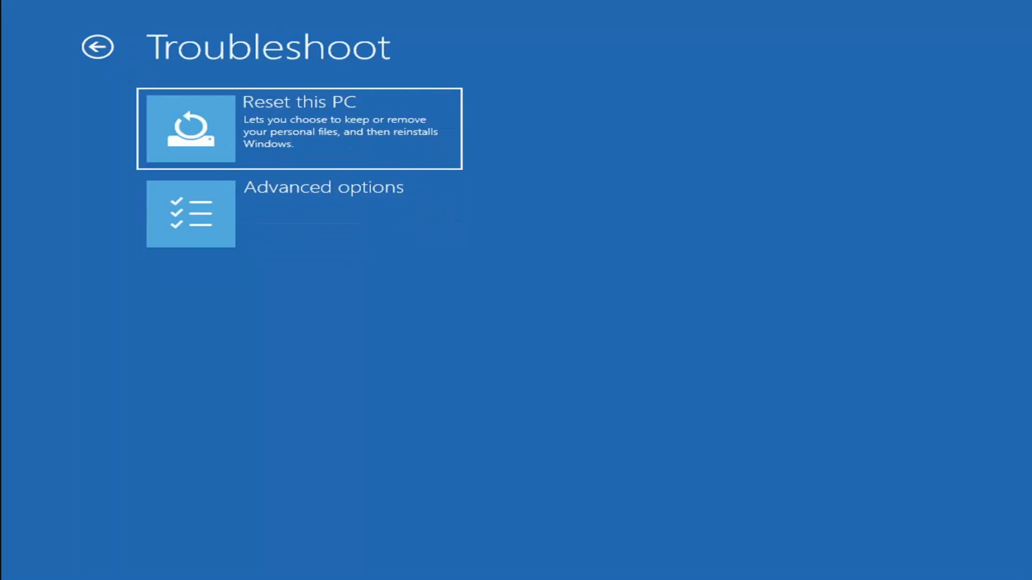
pyautogui.click(107, 50)
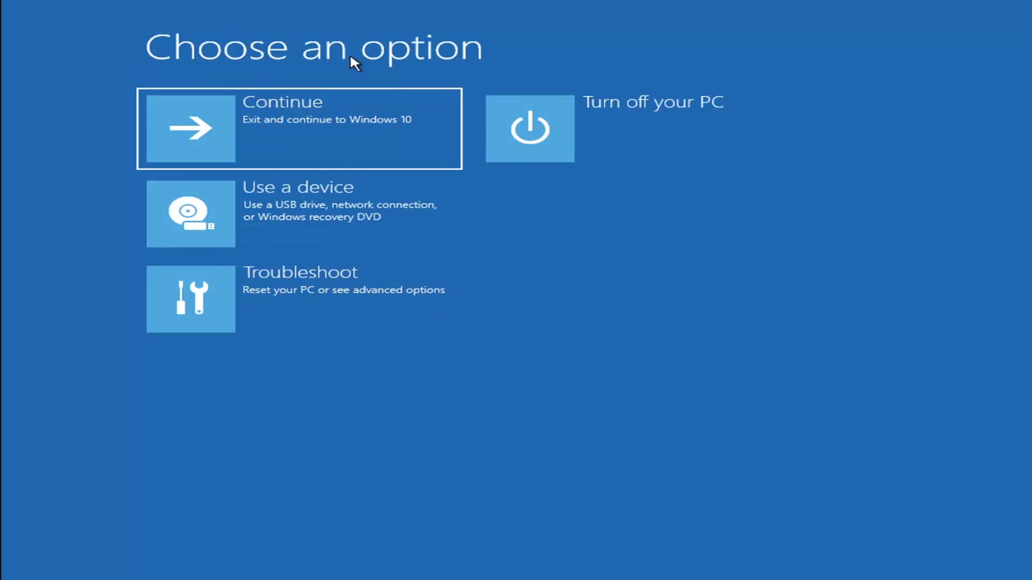
# Step: In the recovery Command Prompt, switch to drive C: and list its root directory with dir
pyautogui.click(313, 304)
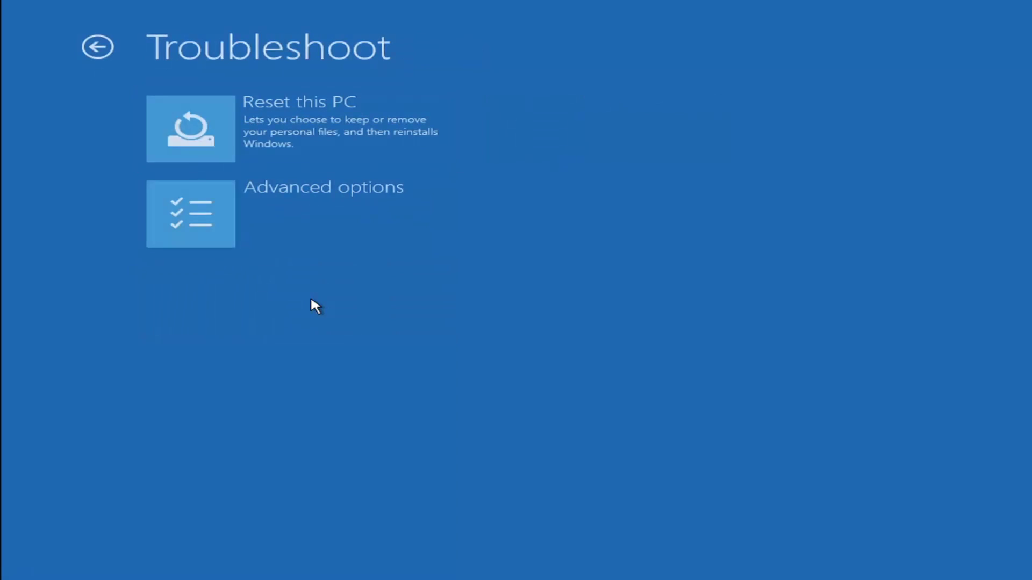
pyautogui.click(307, 221)
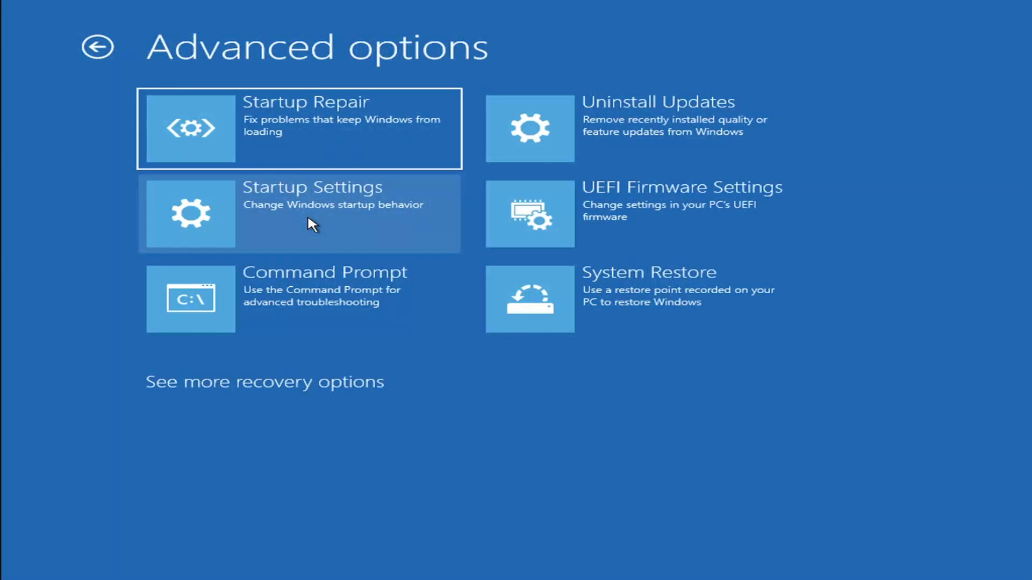
pyautogui.click(283, 317)
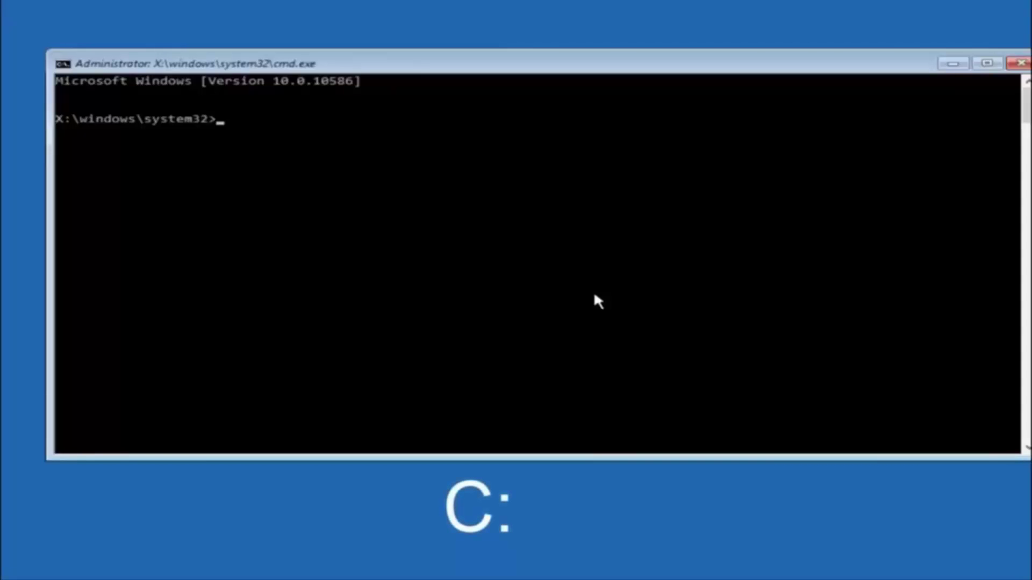
pyautogui.write('c:')
pyautogui.press('Return')
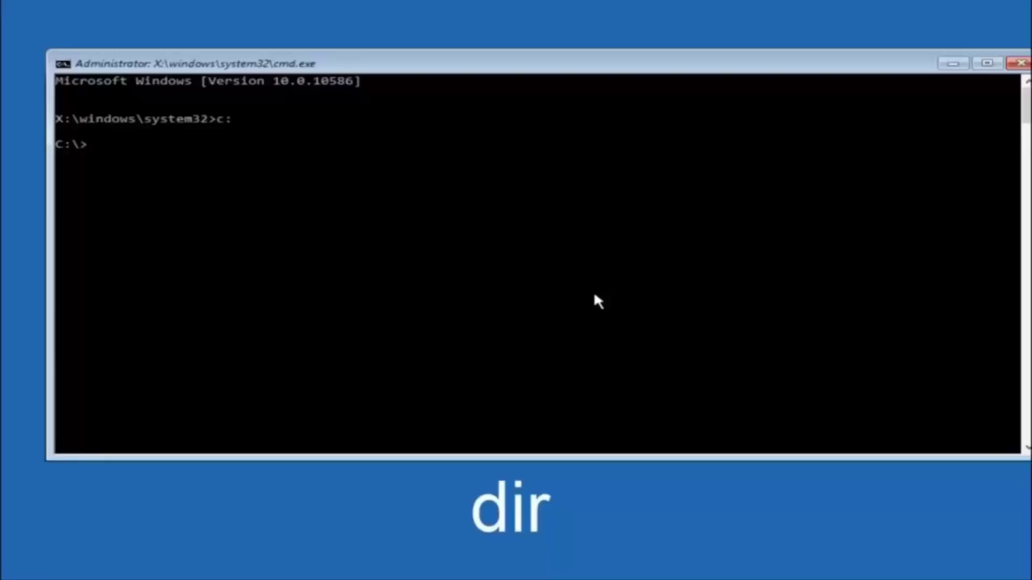
pyautogui.write('dir')
pyautogui.press('Return')
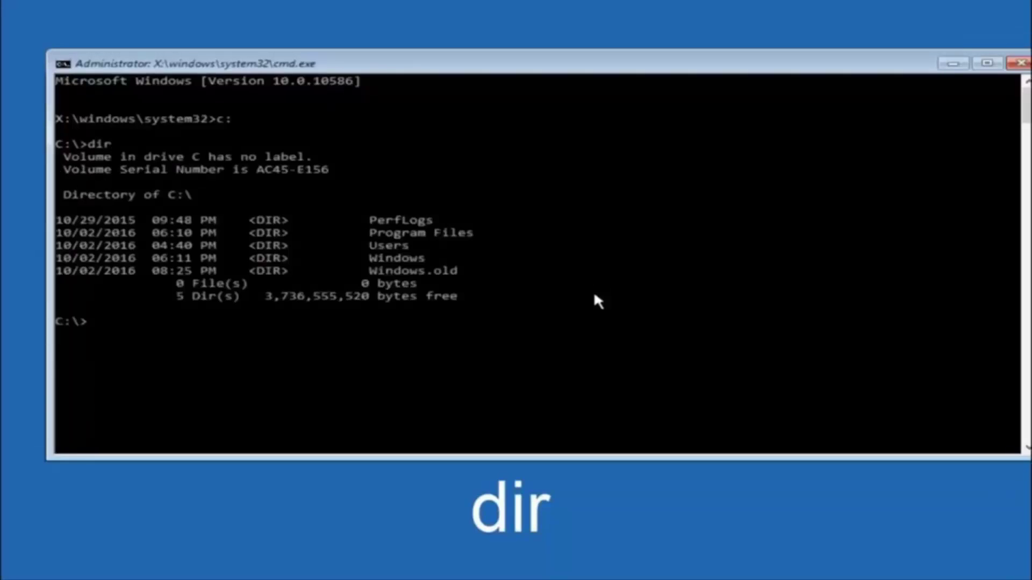
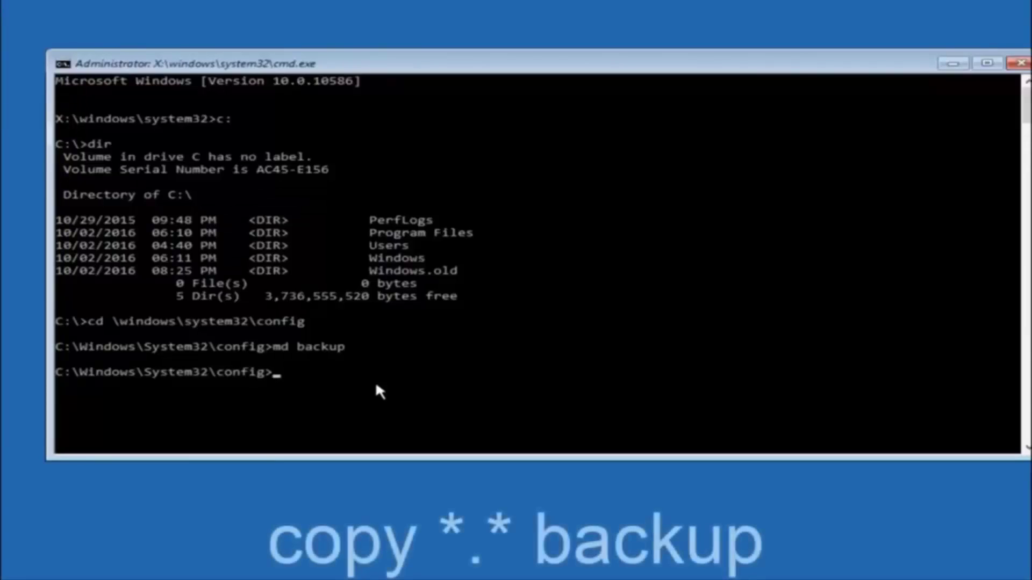
# Step: Copy all files in the Windows\System32\config folder into its backup folder with copy *.* backup
pyautogui.write('copy *.')
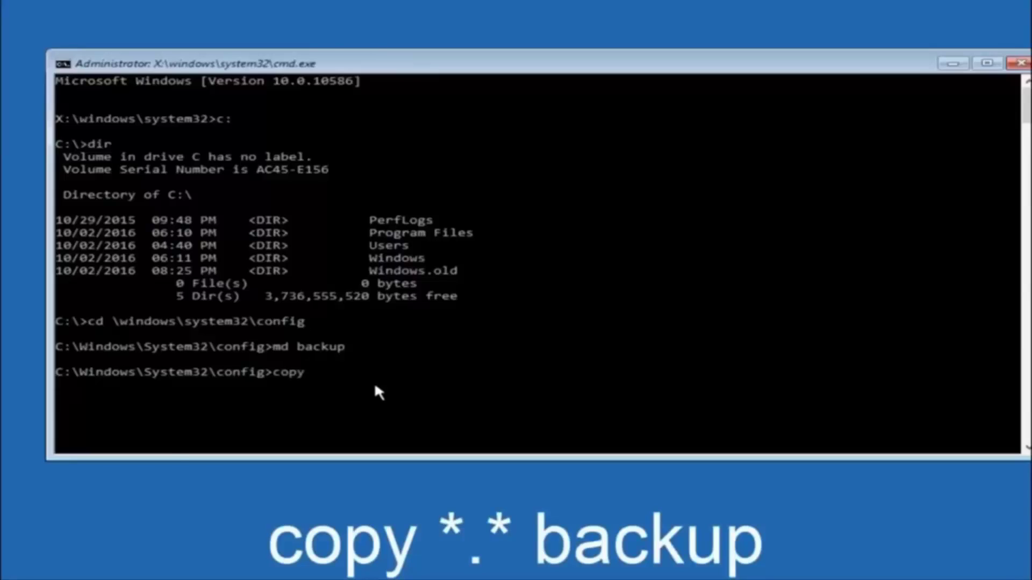
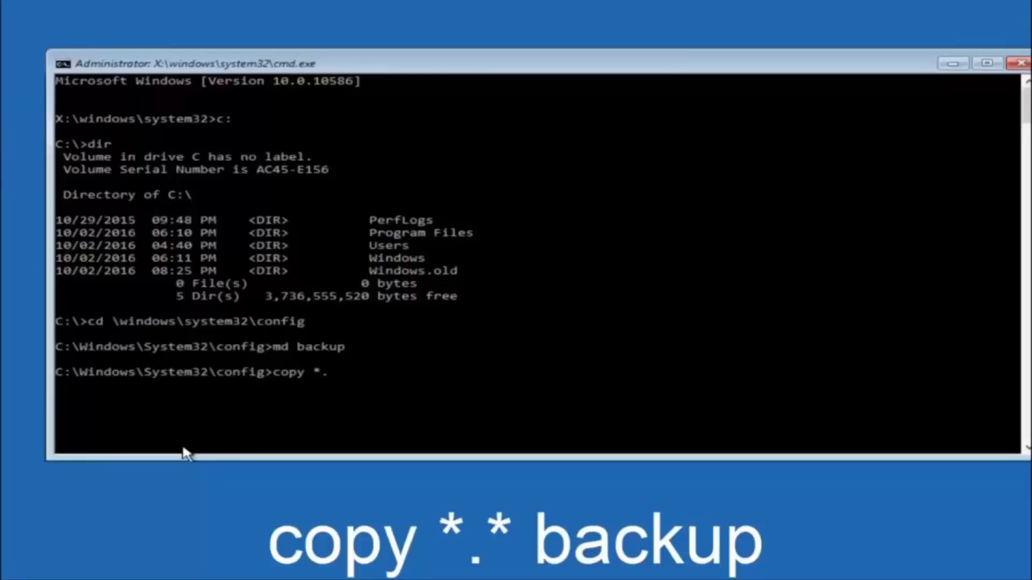
pyautogui.write('* backup')
pyautogui.press('Return')
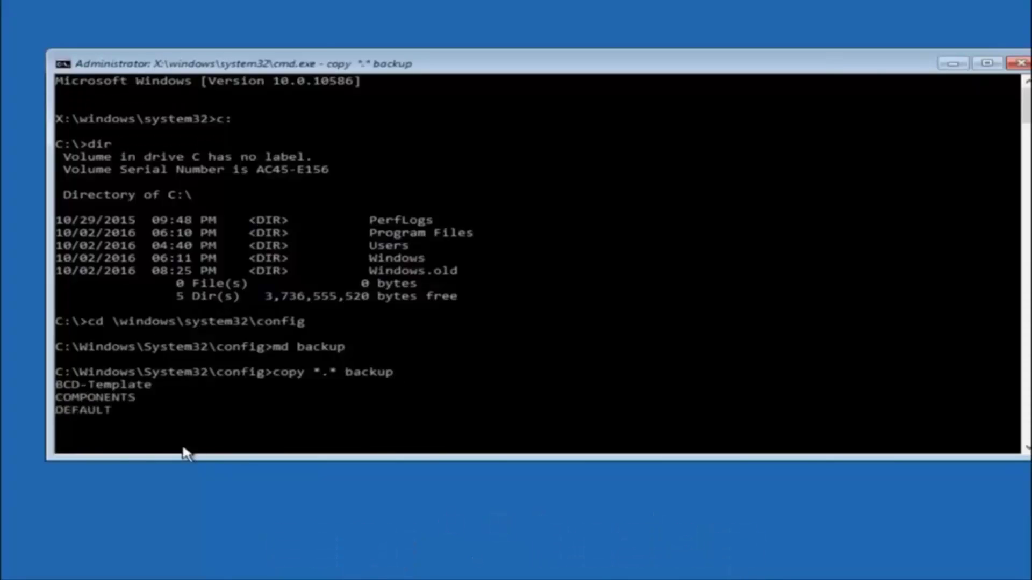
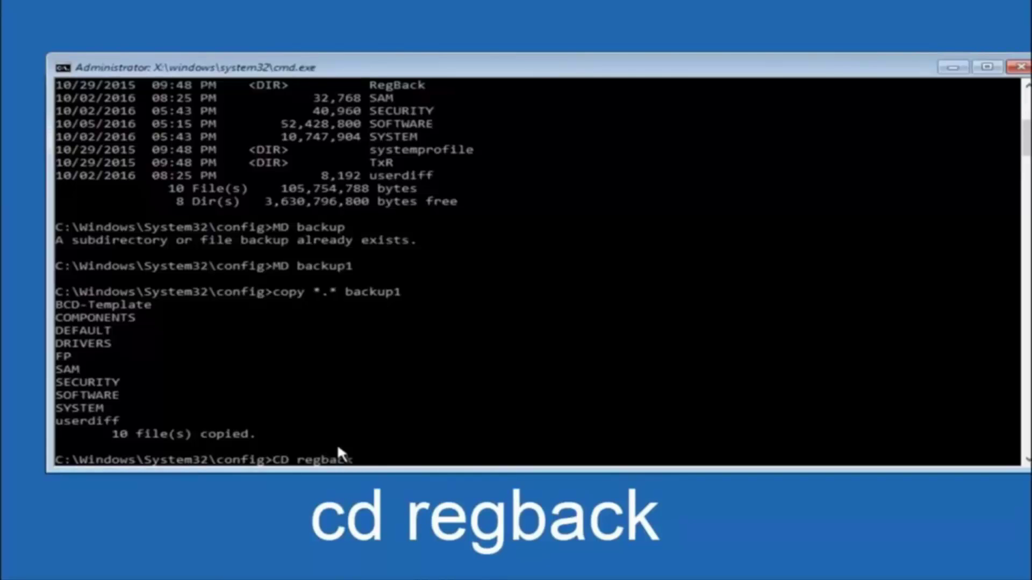
# Step: Change to the RegBack folder with CD regback and list its contents with dir
pyautogui.write('ck')
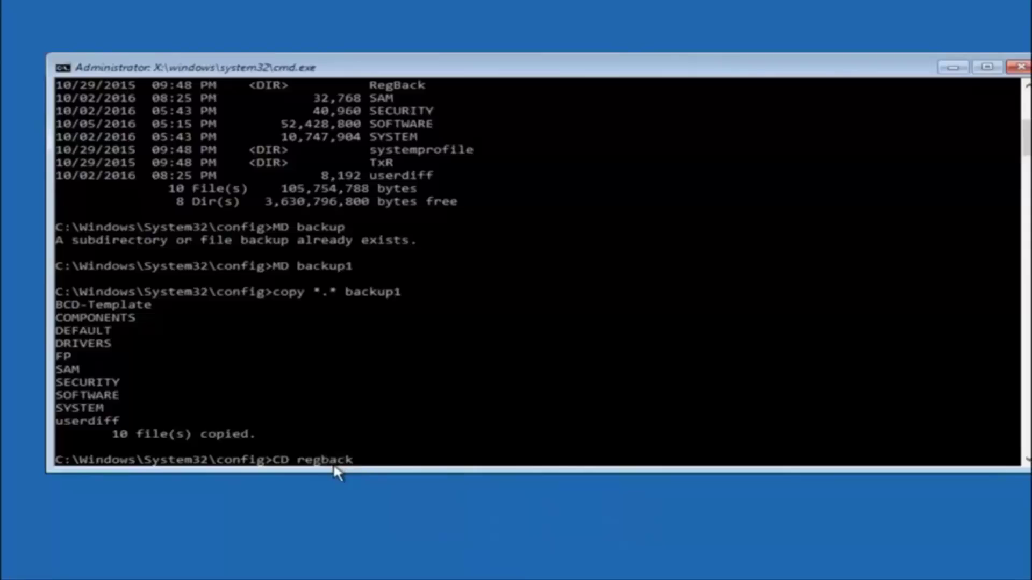
pyautogui.press('Return')
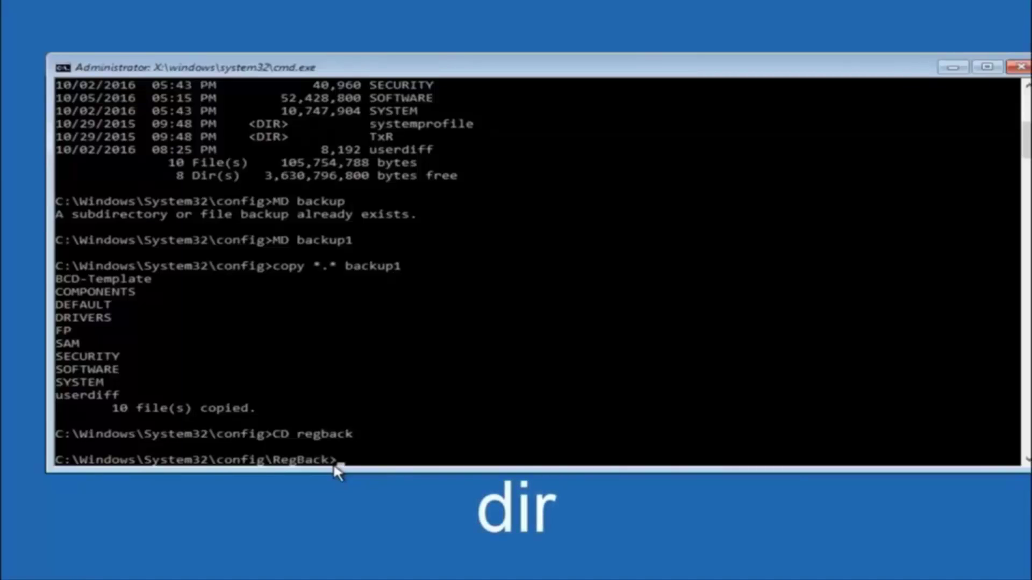
pyautogui.write('dir')
pyautogui.press('Return')
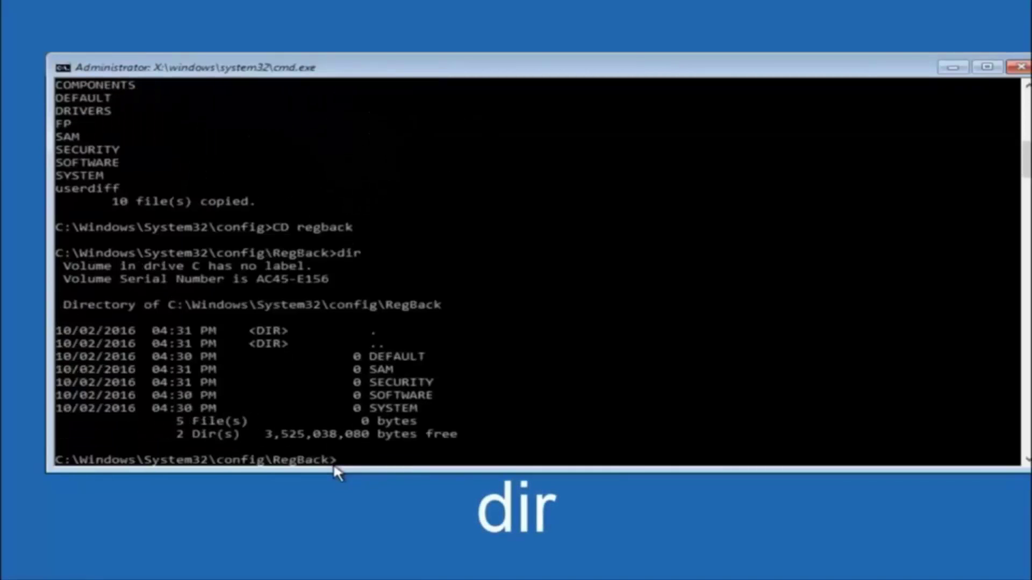
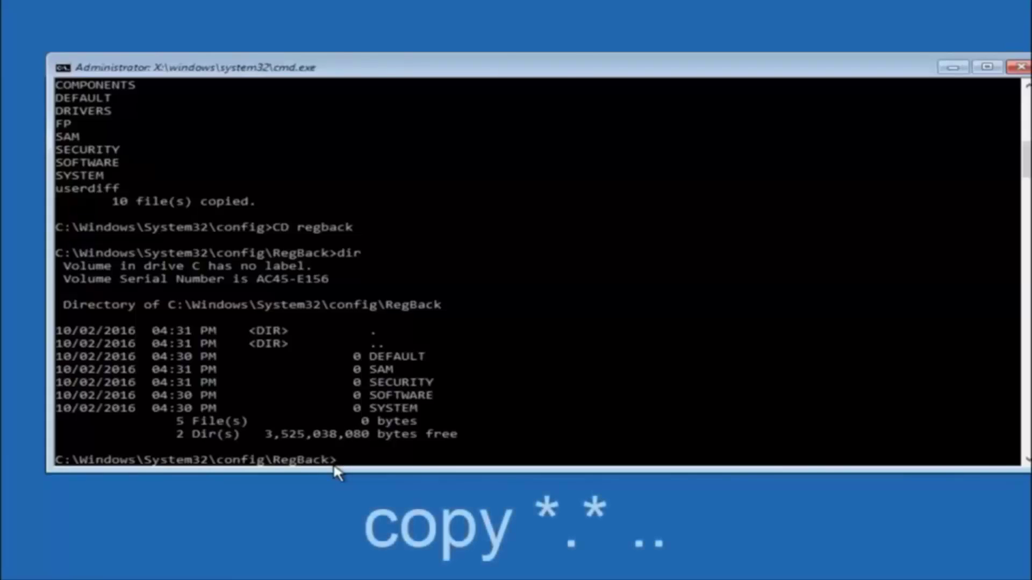
# Step: Copy all RegBack files into the parent config folder with copy *.* .. and answer A to overwrite all existing files
pyautogui.write('copy')
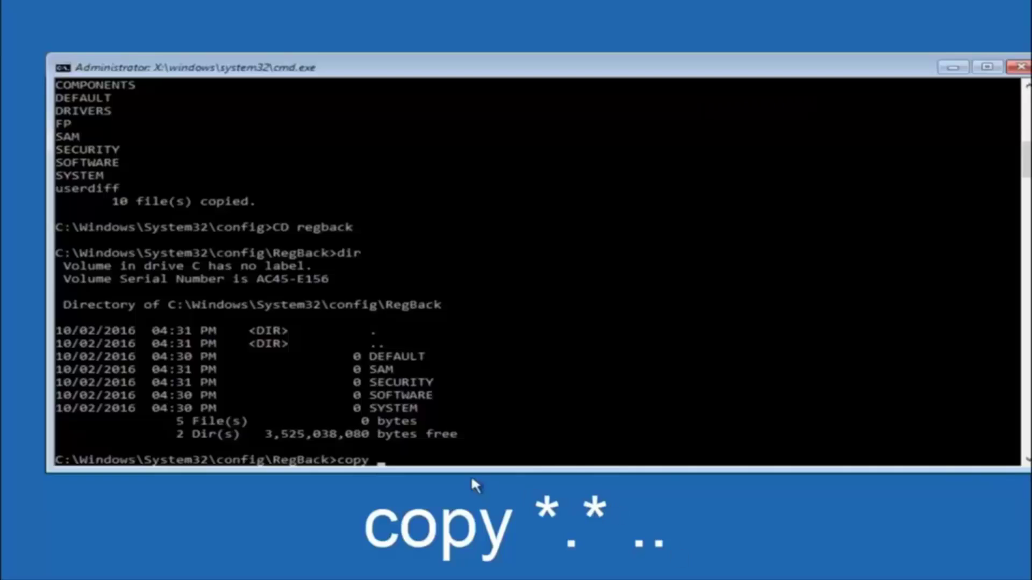
pyautogui.click(383, 464)
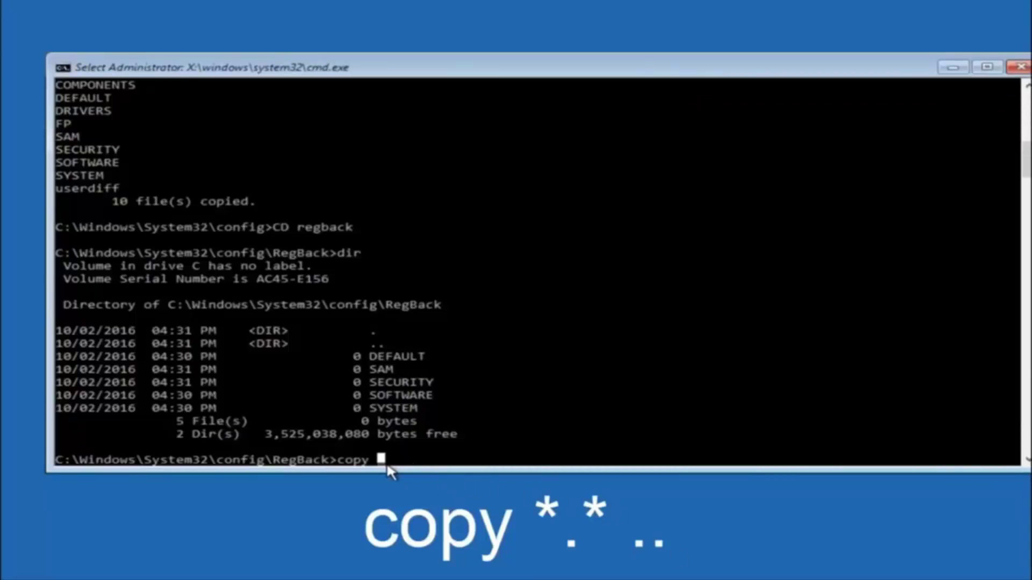
pyautogui.write('*')
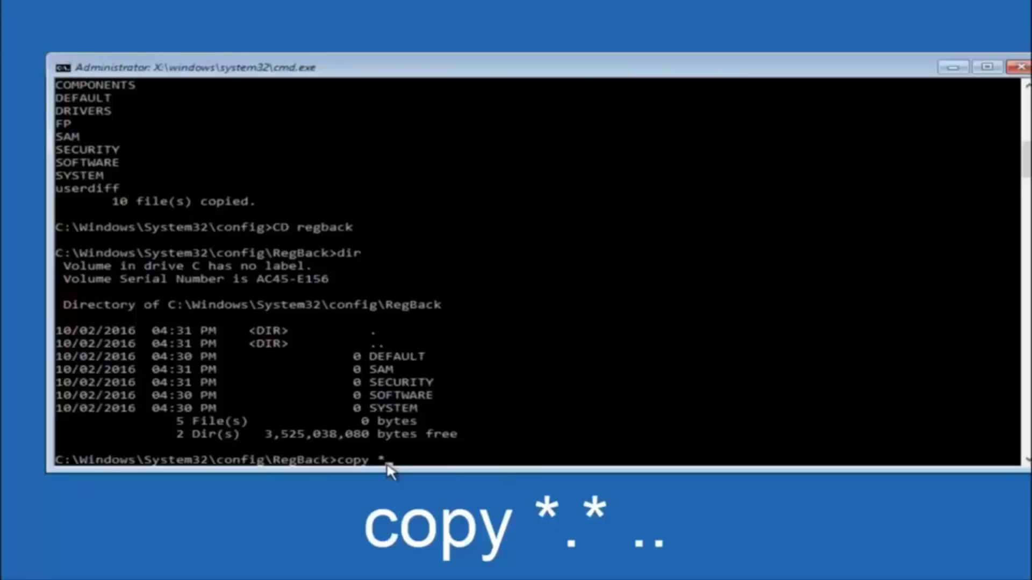
pyautogui.write('.*')
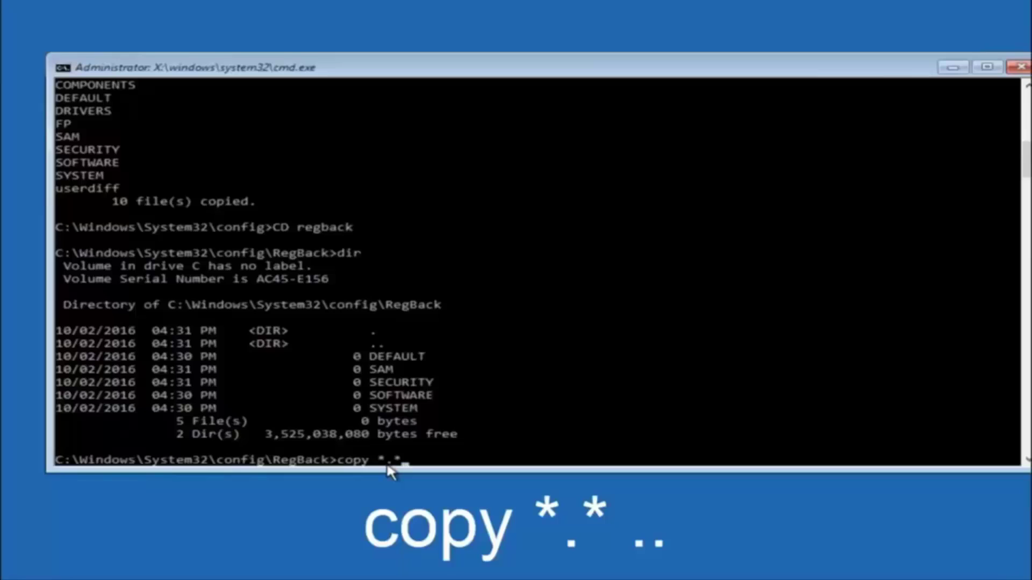
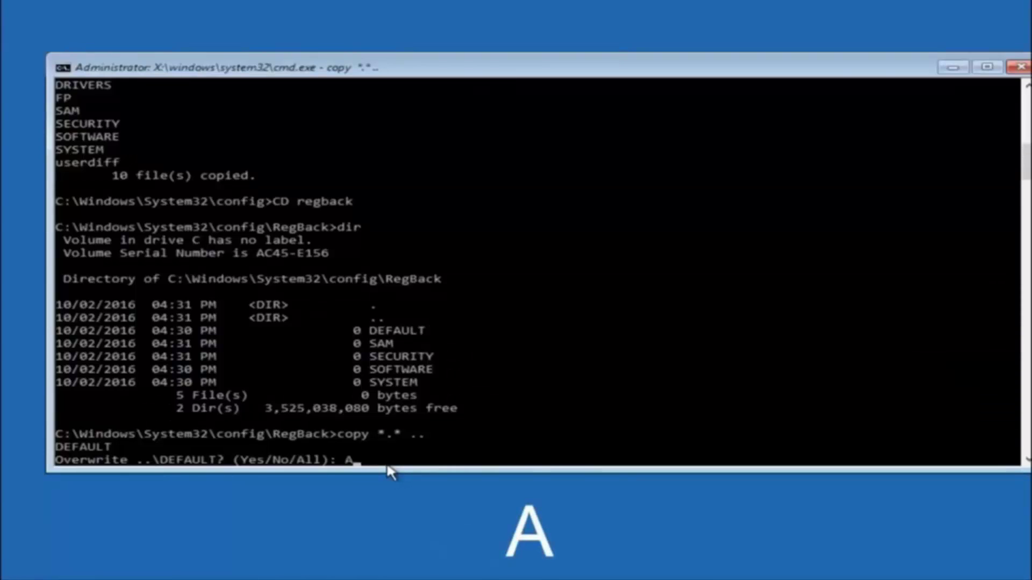
pyautogui.press('Return')
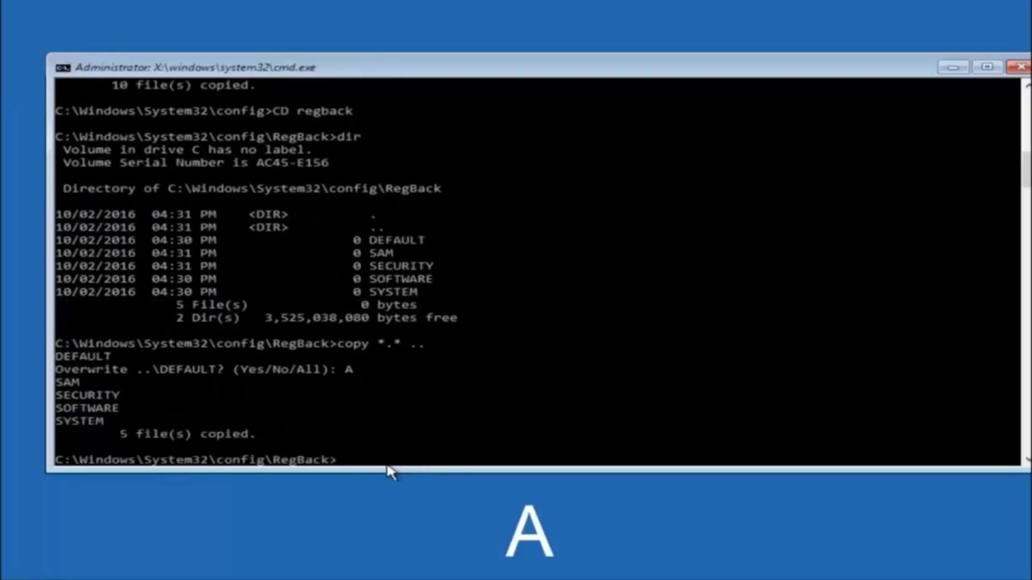